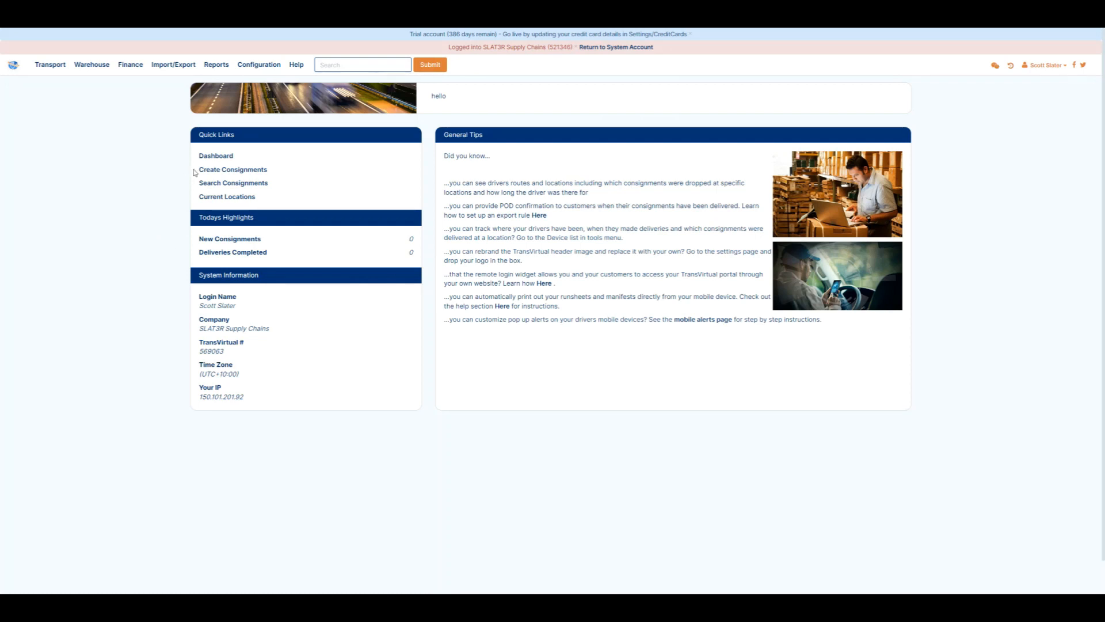
Open the Zone List Directory from the configuration lists and zones.
left_click(259, 65)
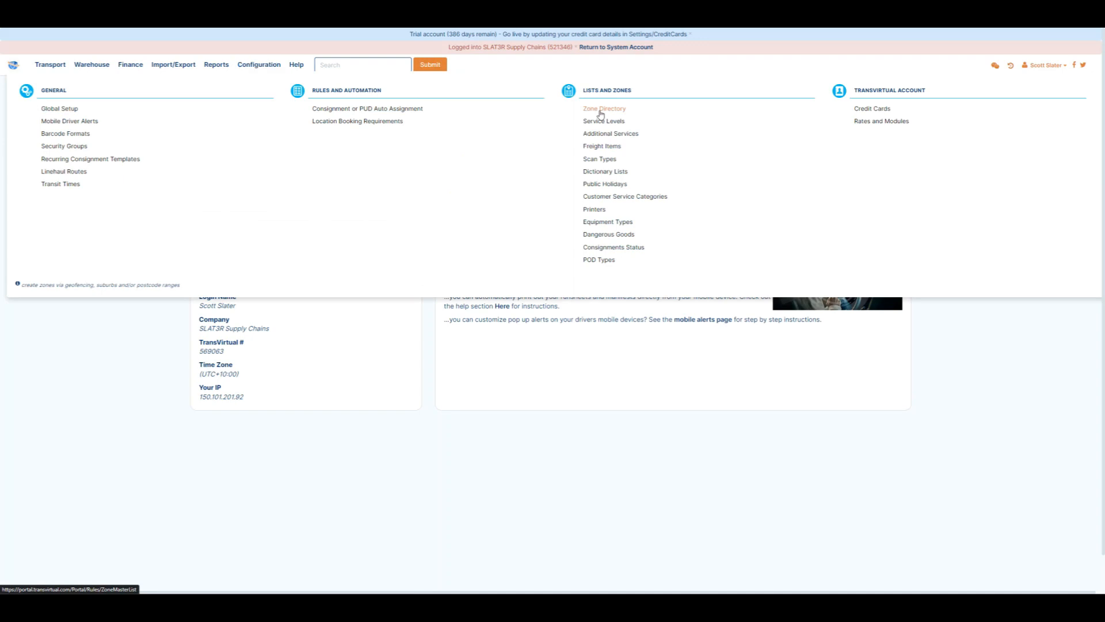
left_click(600, 110)
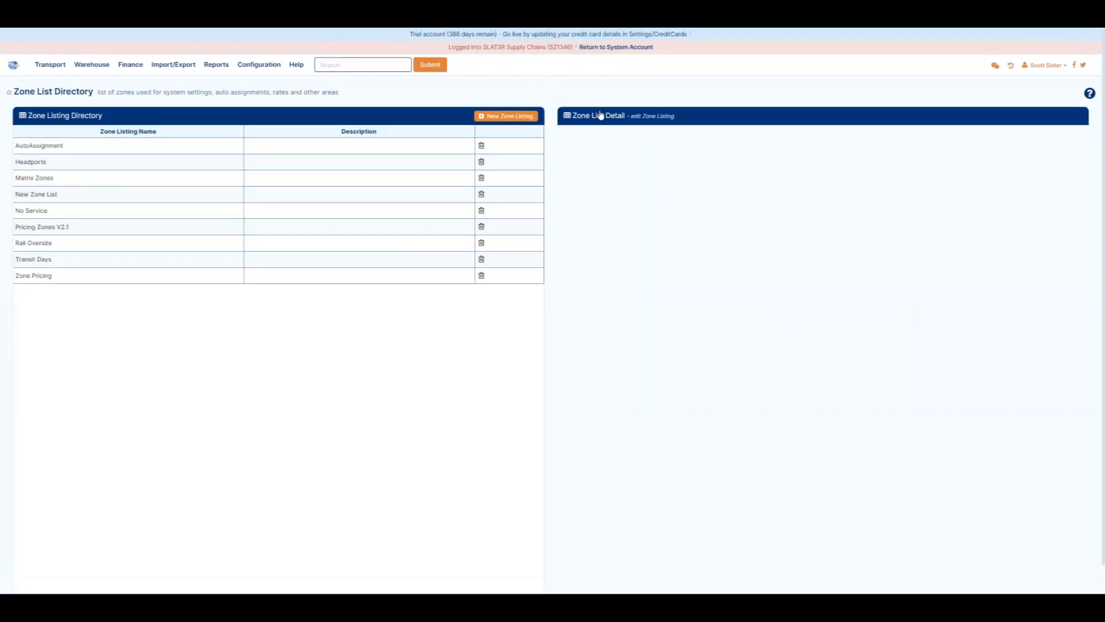
left_click(524, 117)
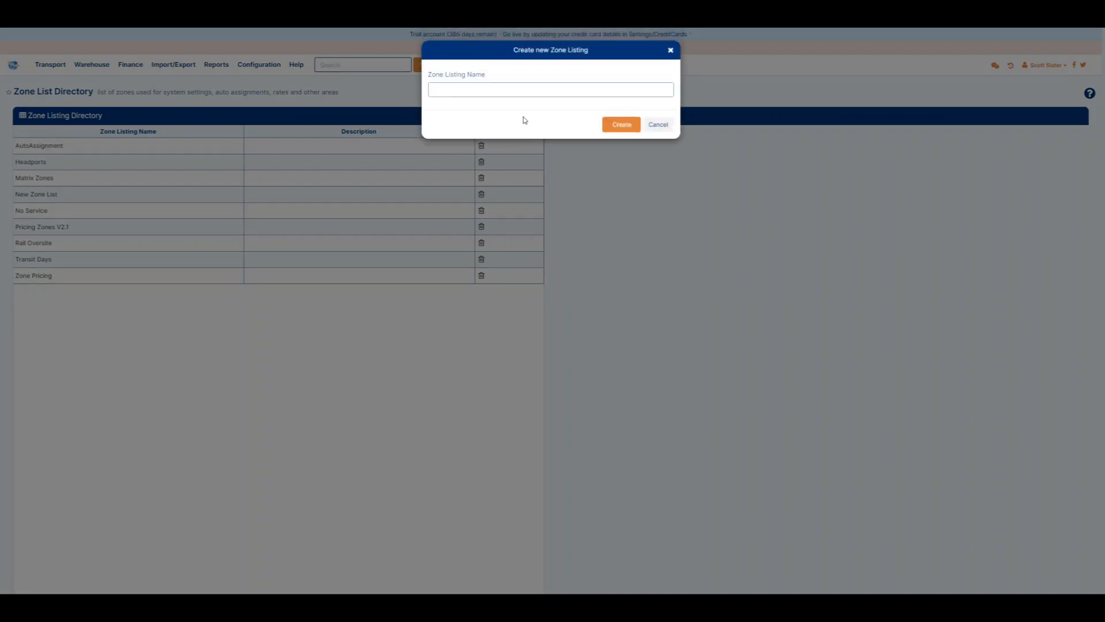
left_click(658, 125)
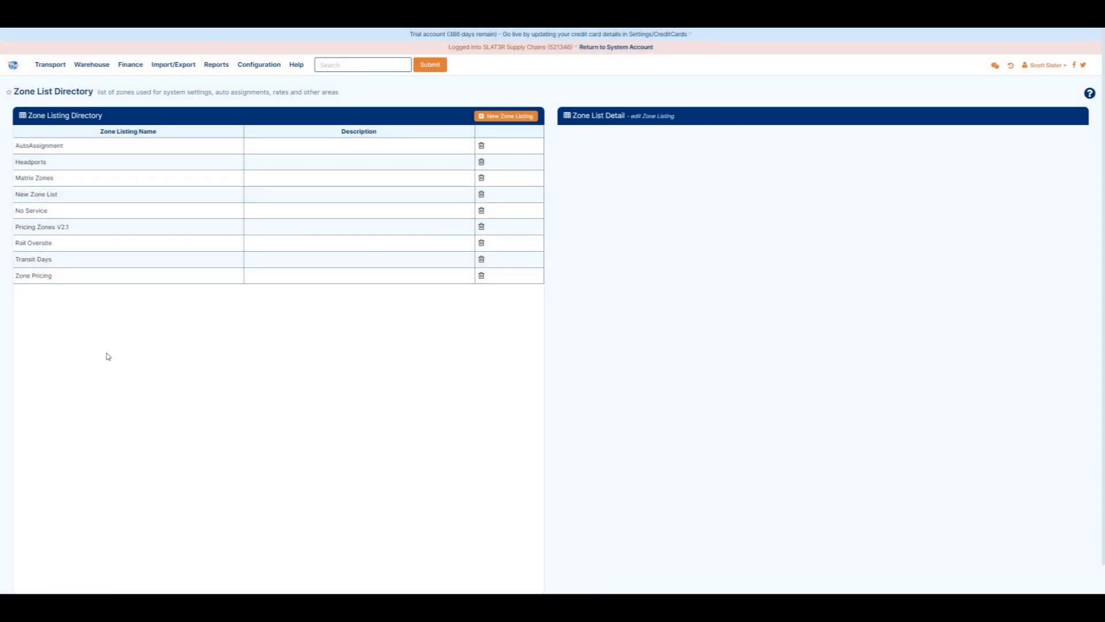
Open the zones and suburbs editor of the Pricing Zones V2.1 listing.
left_click(76, 227)
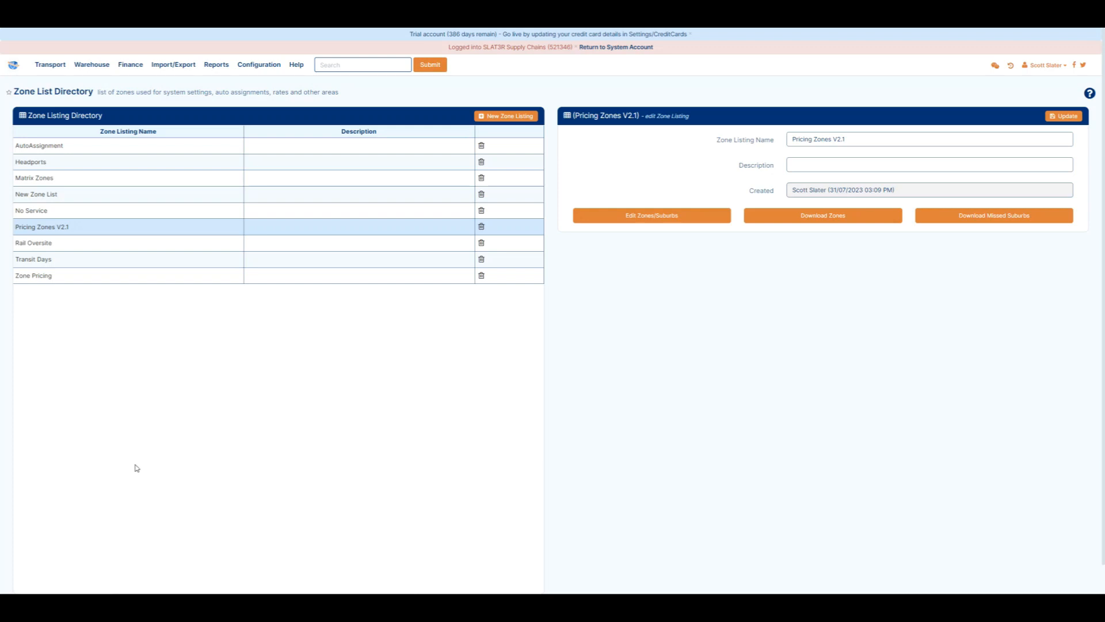
left_click(655, 218)
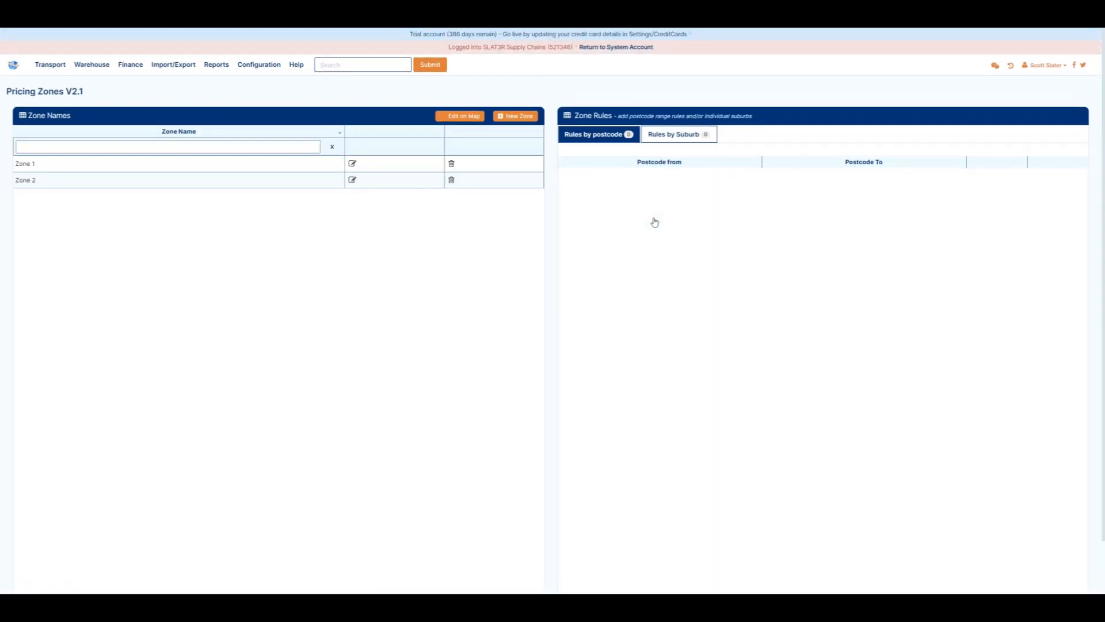
Show Zone 1's suburb rules filtered for maitland and pick the Maitland NSW row.
left_click(183, 170)
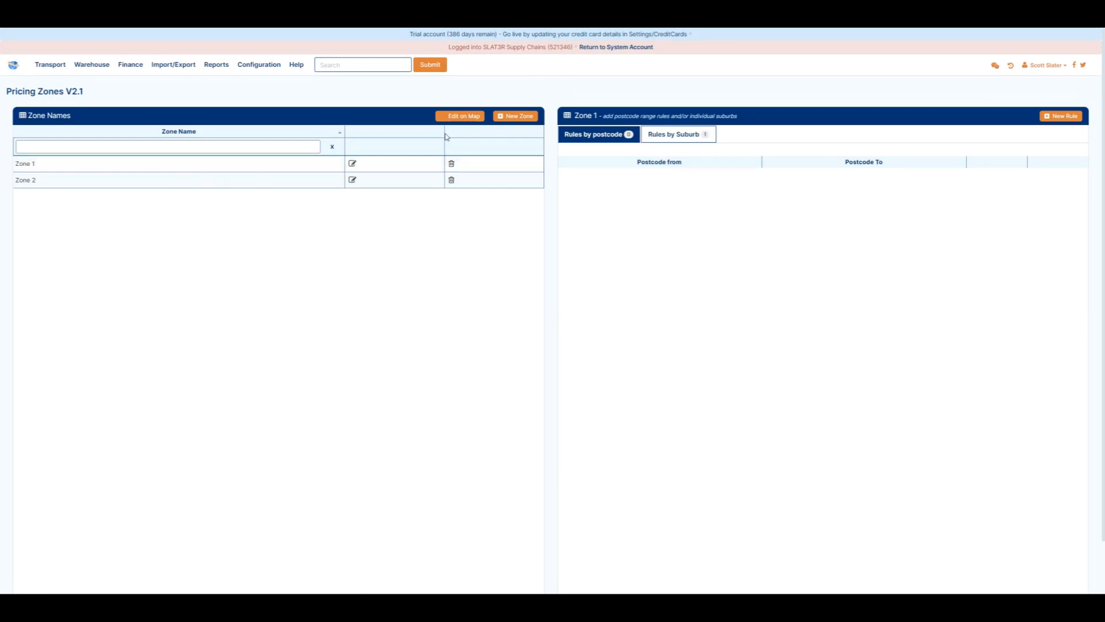
left_click(677, 138)
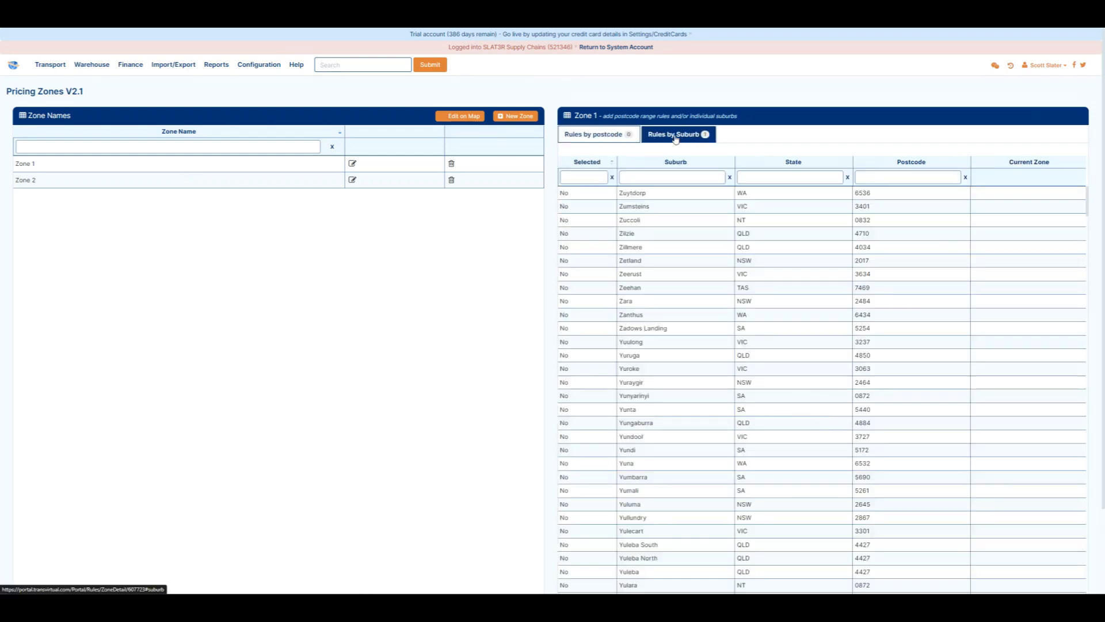
left_click(670, 179)
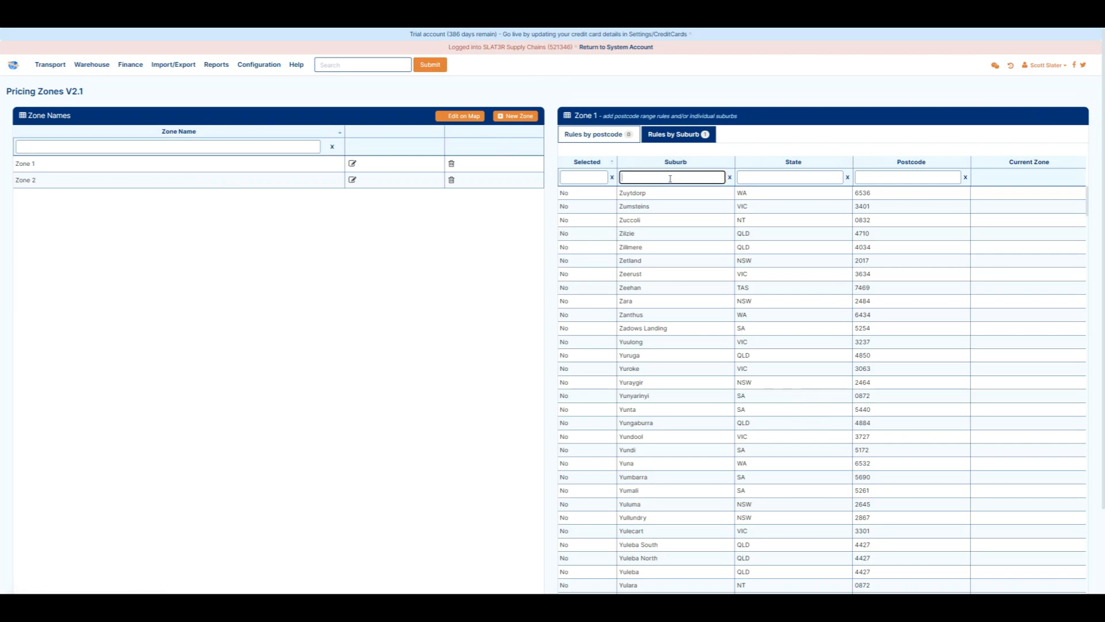
type("maitland")
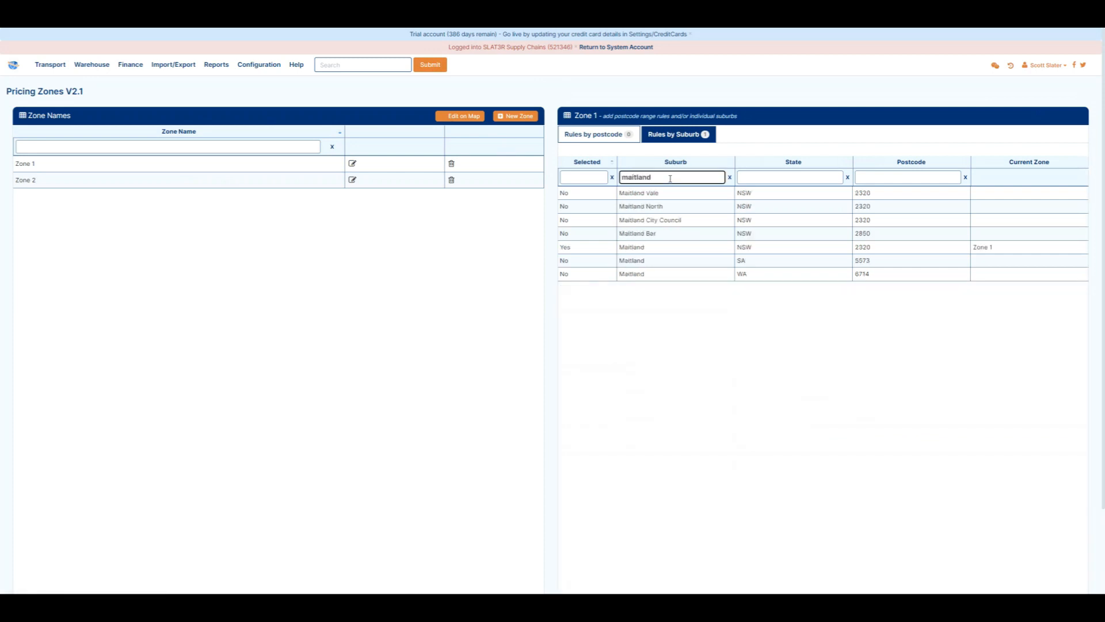
left_click(694, 248)
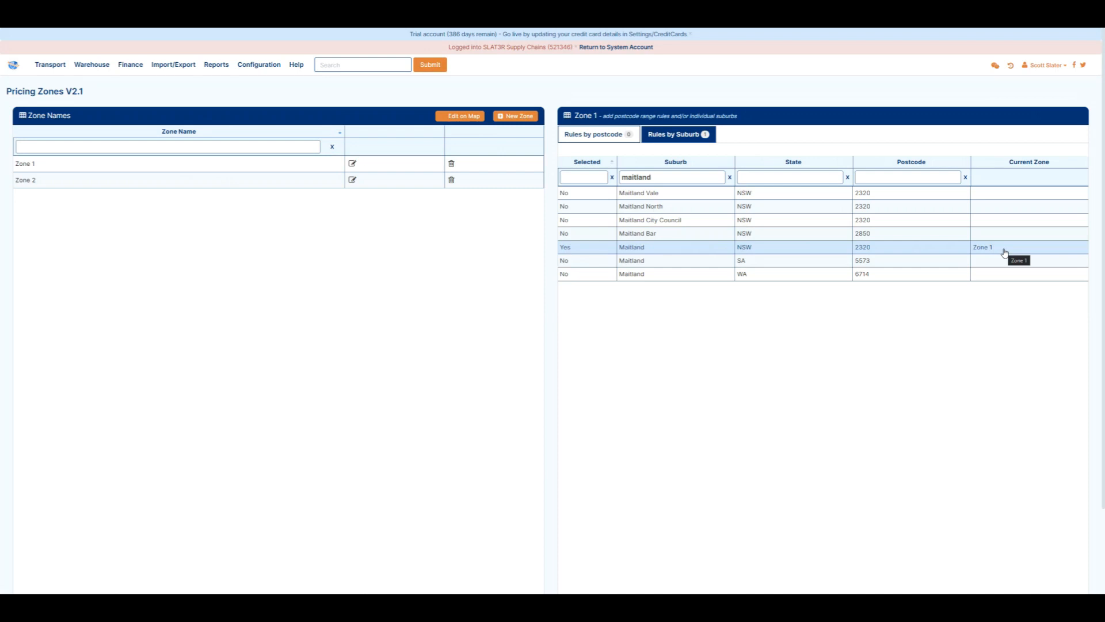
Review Zone 1's postcode rules and its zone details, then return to its suburb rules.
left_click(610, 139)
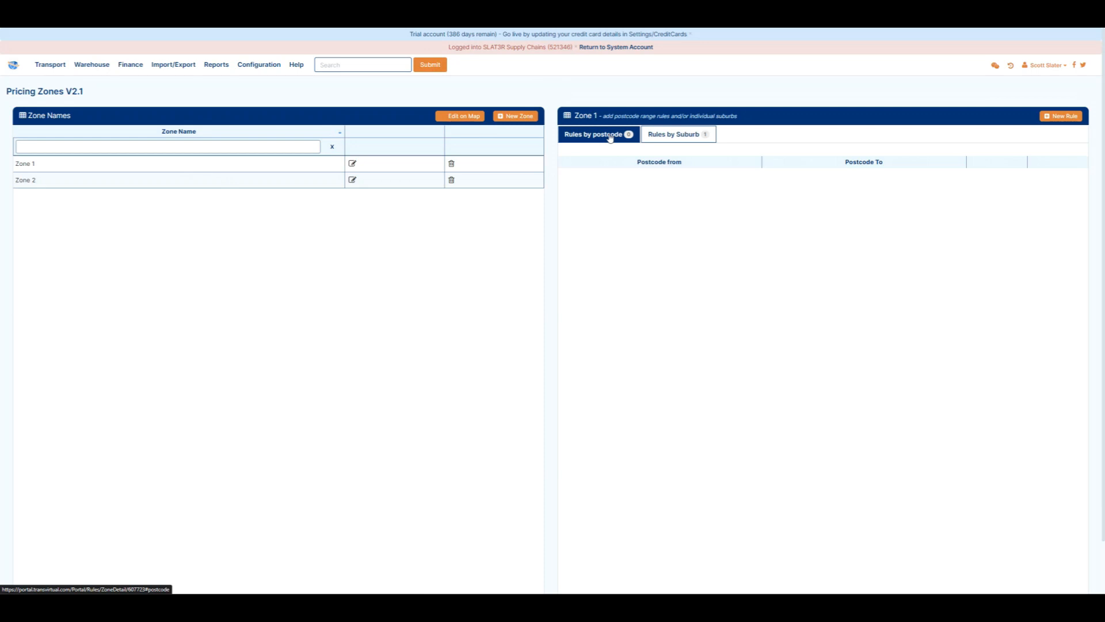
left_click(353, 166)
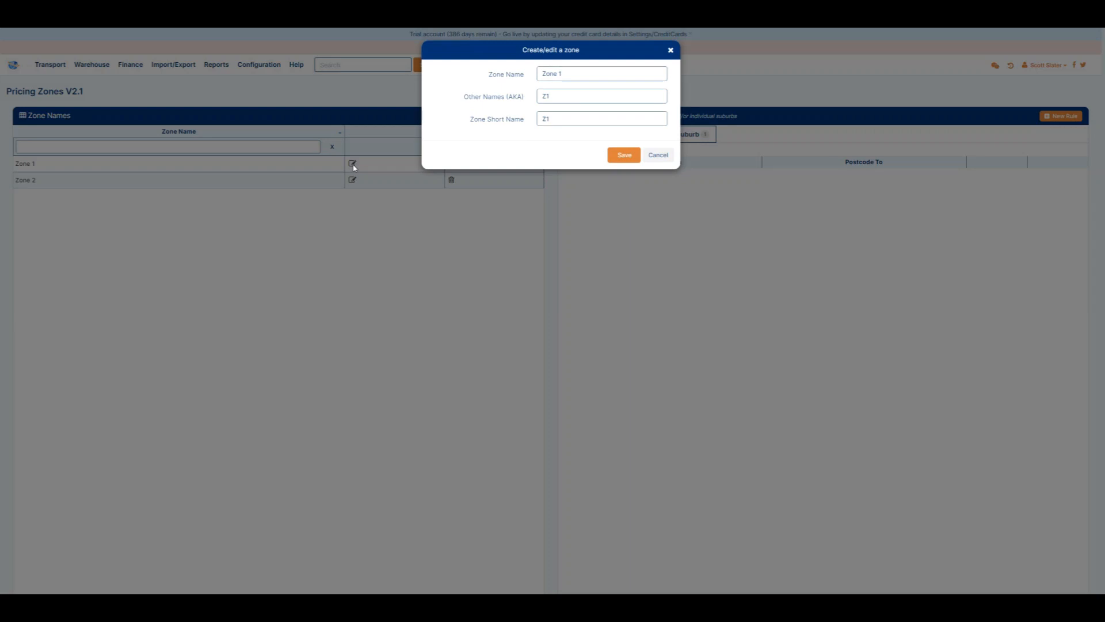
left_click(659, 155)
left_click(665, 138)
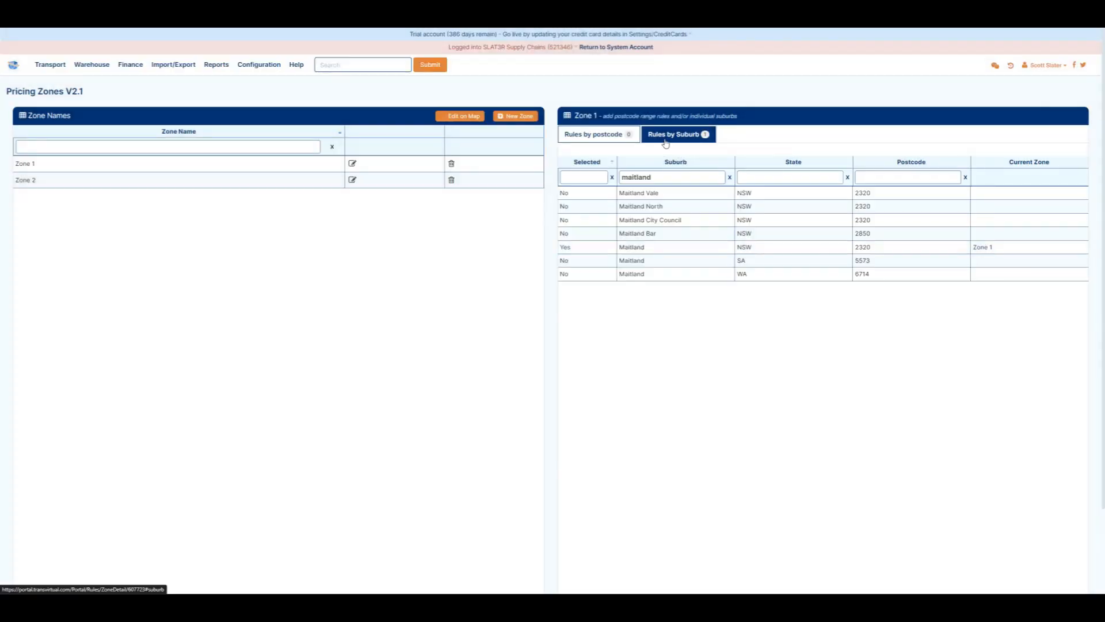
Toggle the Maitland NSW suburb's selection checkbox on and off.
left_click_drag(572, 251, 557, 250)
left_click(566, 248)
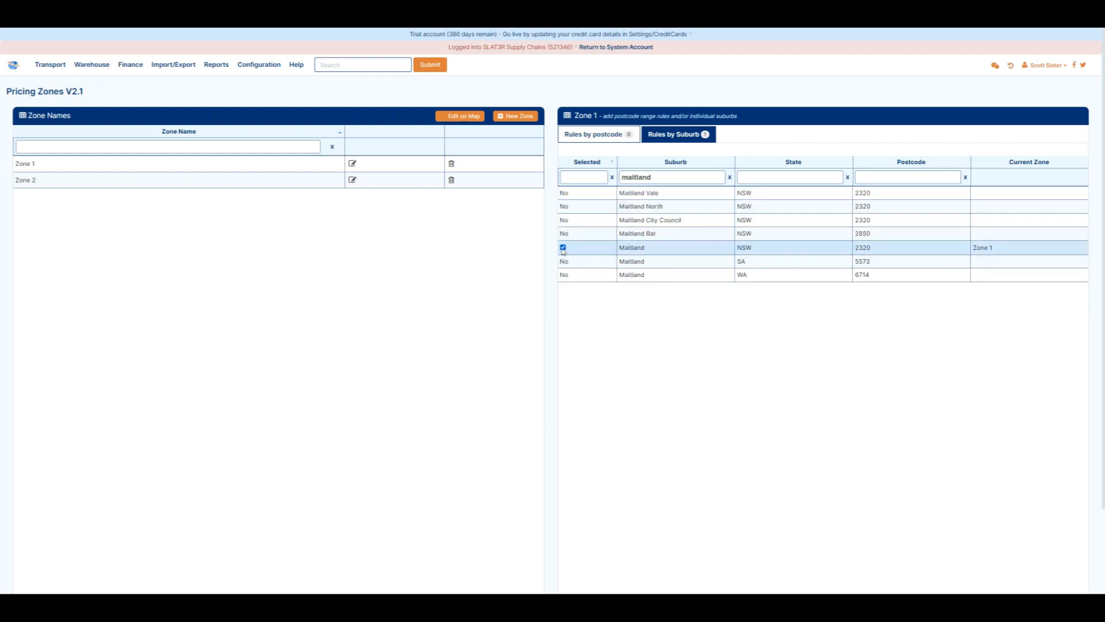
left_click(563, 248)
Open the Import Zones and Suburb/Postcode Lists dialog from a new zone.
left_click(519, 118)
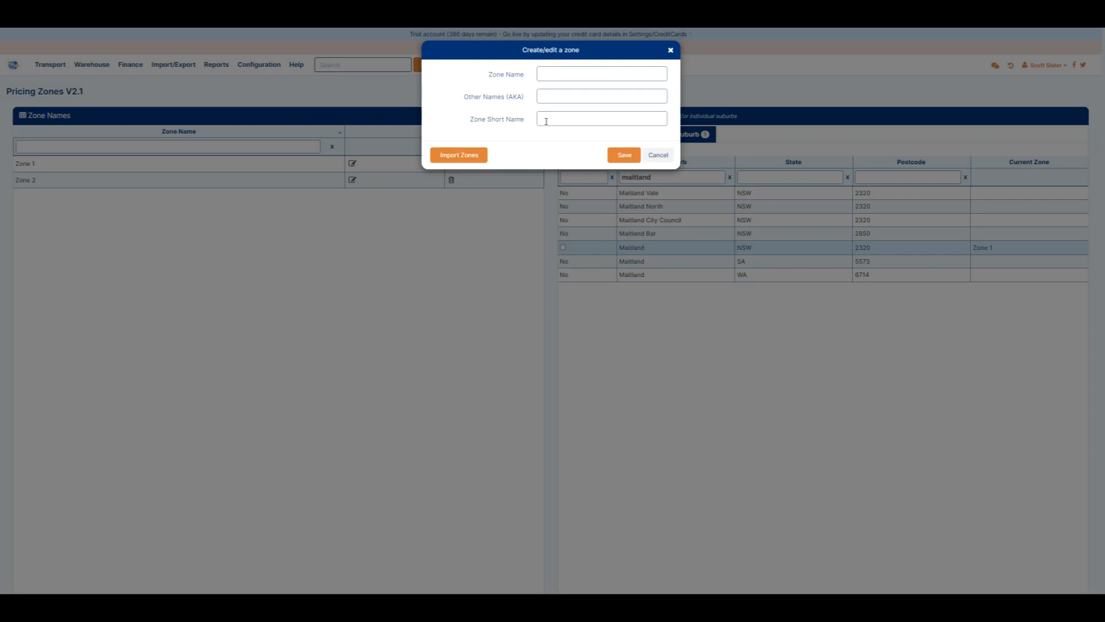
left_click(458, 160)
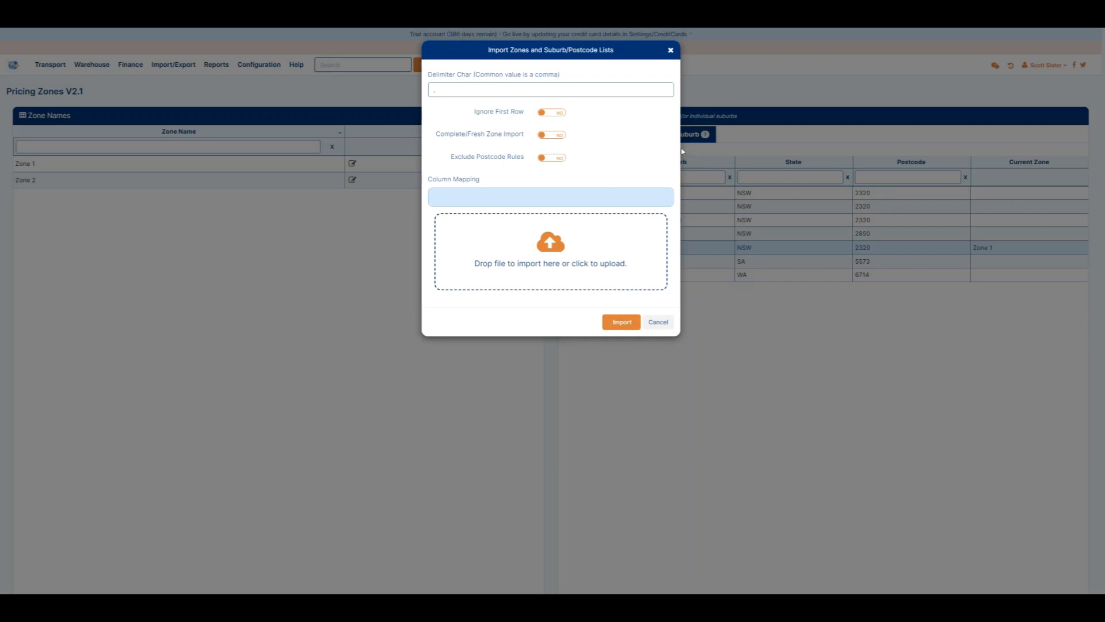
left_click_drag(429, 180, 487, 179)
left_click(466, 197)
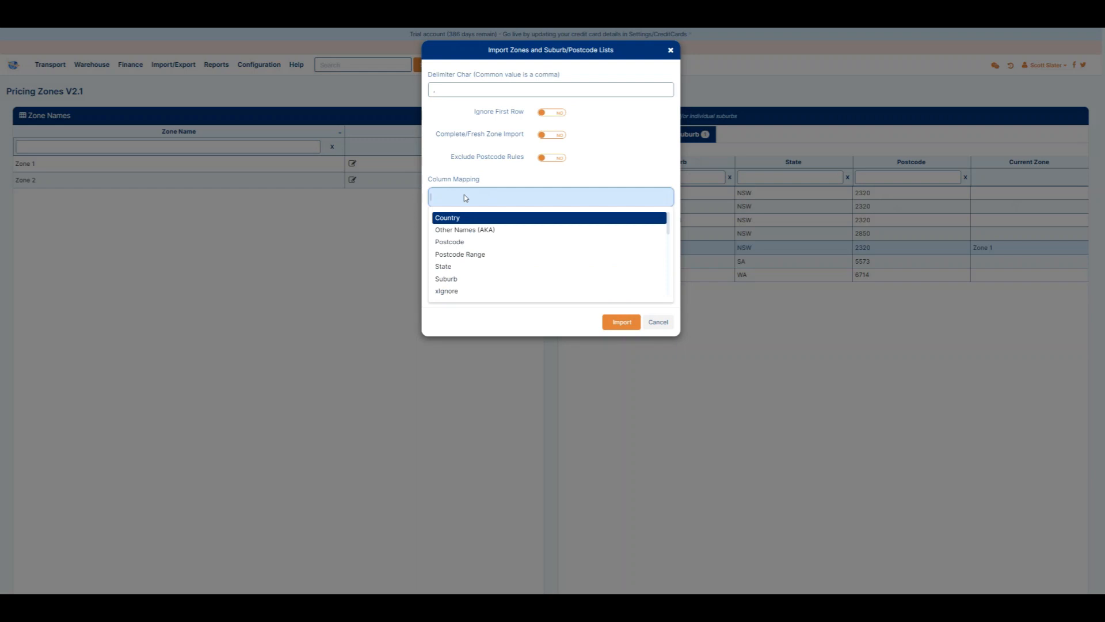
Examine the Ignore First Row, Complete/Fresh Zone Import and Exclude Postcode Rules options.
left_click(473, 113)
left_click_drag(474, 113, 497, 114)
left_click(497, 115)
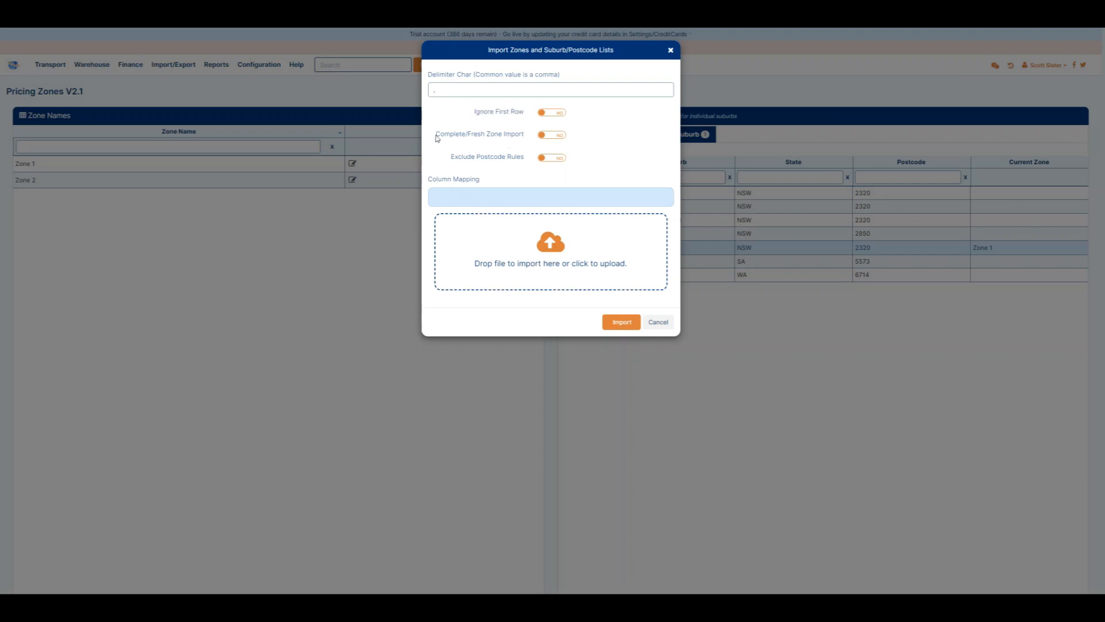
left_click_drag(436, 137, 525, 138)
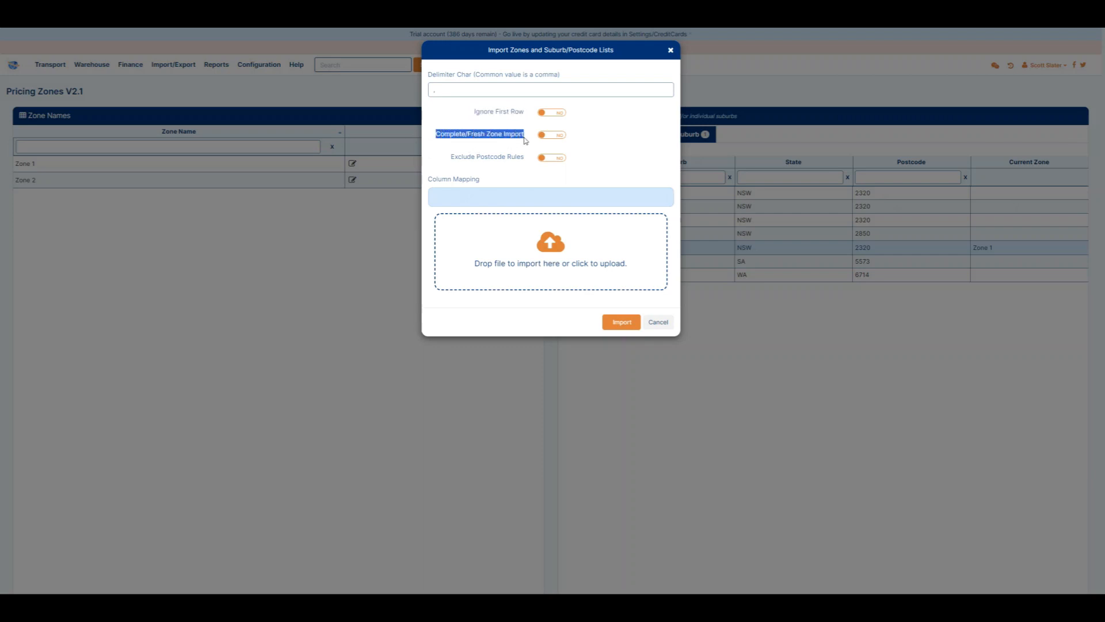
left_click(453, 160)
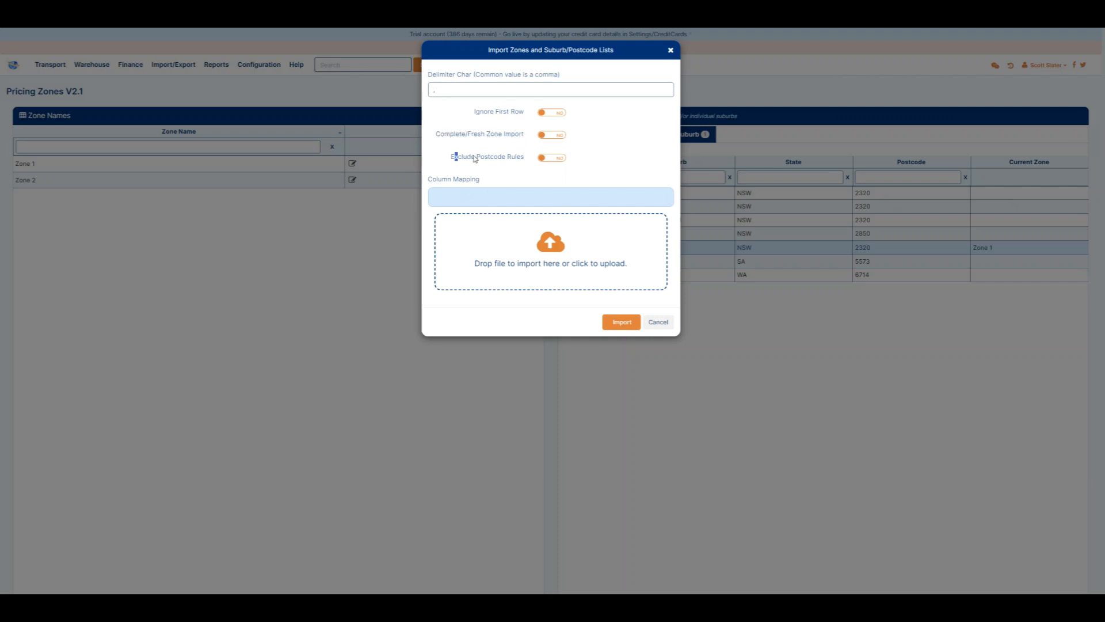
Map the import columns as Zone Name, Zone Short Name, Suburb, State and Postcode.
left_click(510, 197)
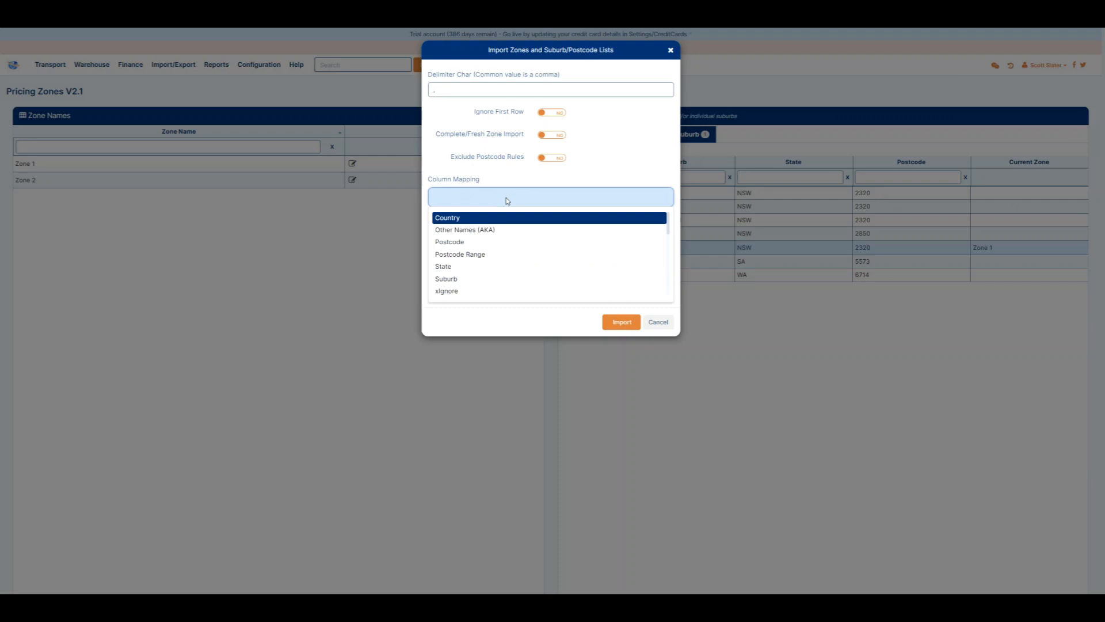
type("Zo")
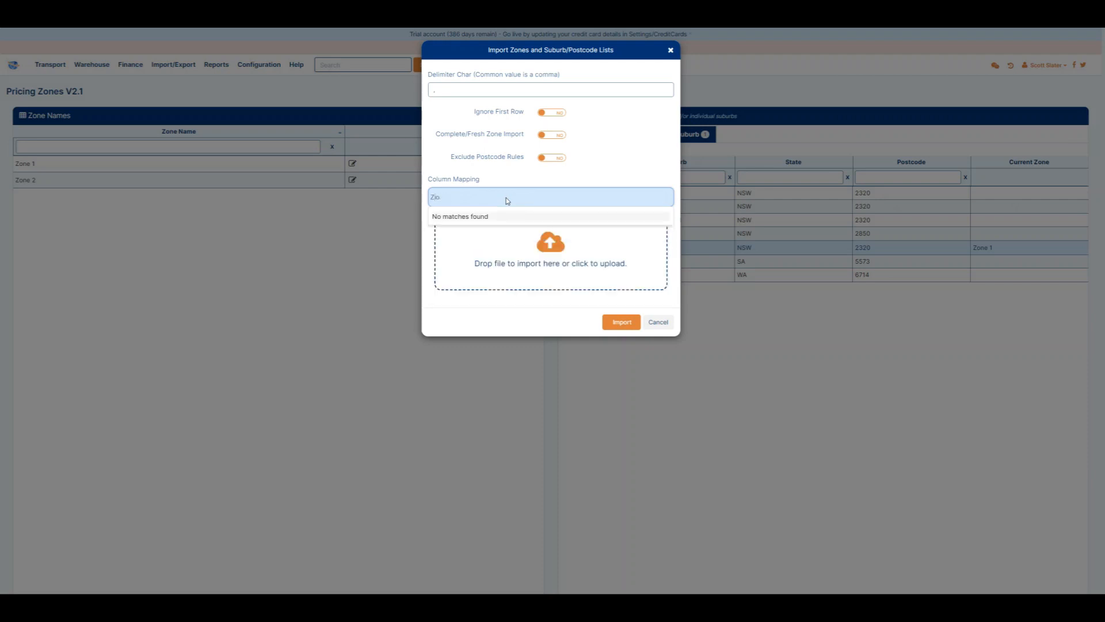
type("ne")
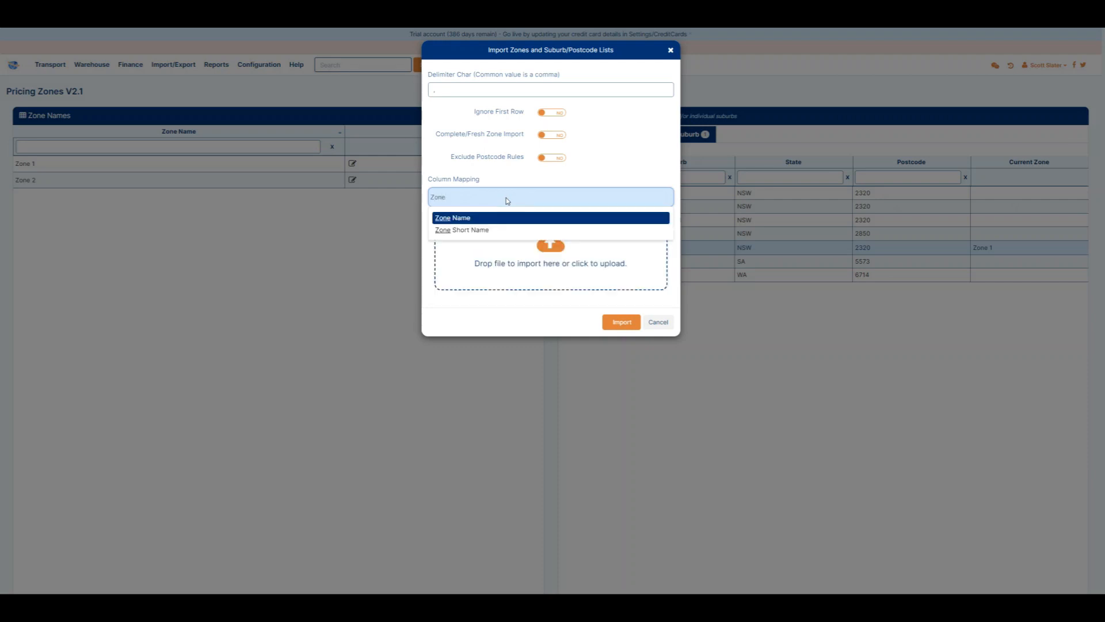
left_click(492, 218)
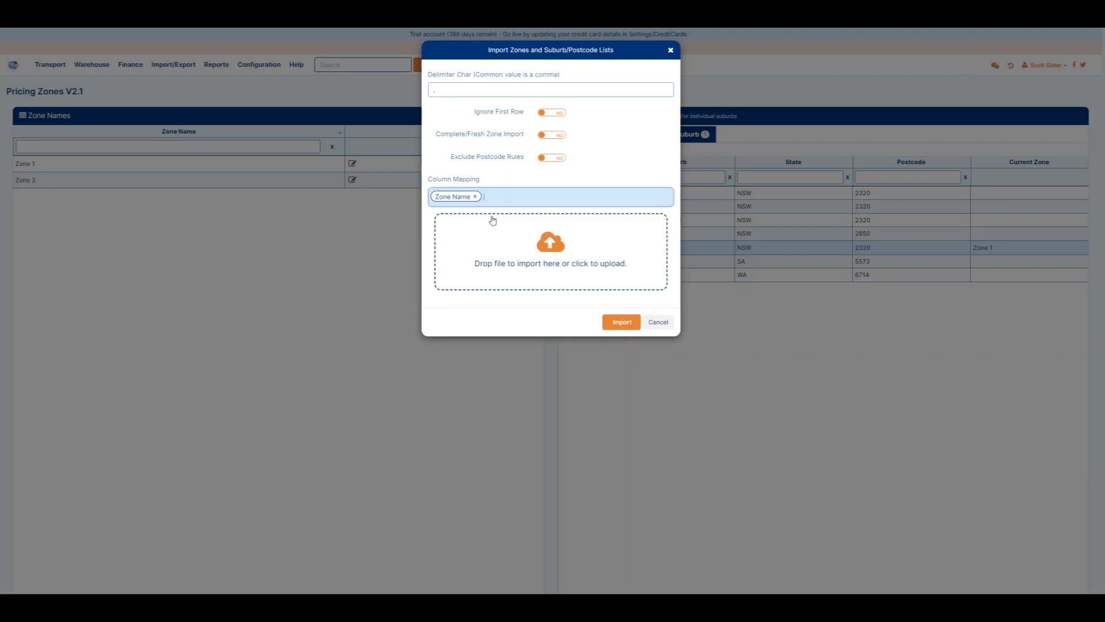
type("short")
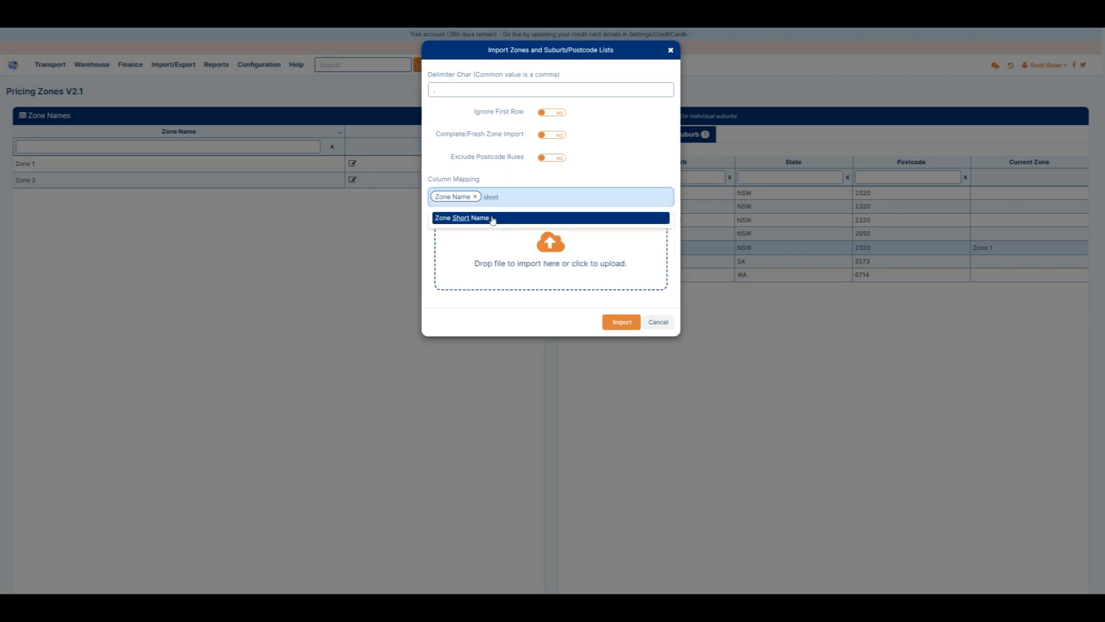
left_click(493, 219)
type("suburb")
left_click(493, 219)
type("state")
left_click(493, 218)
type("post")
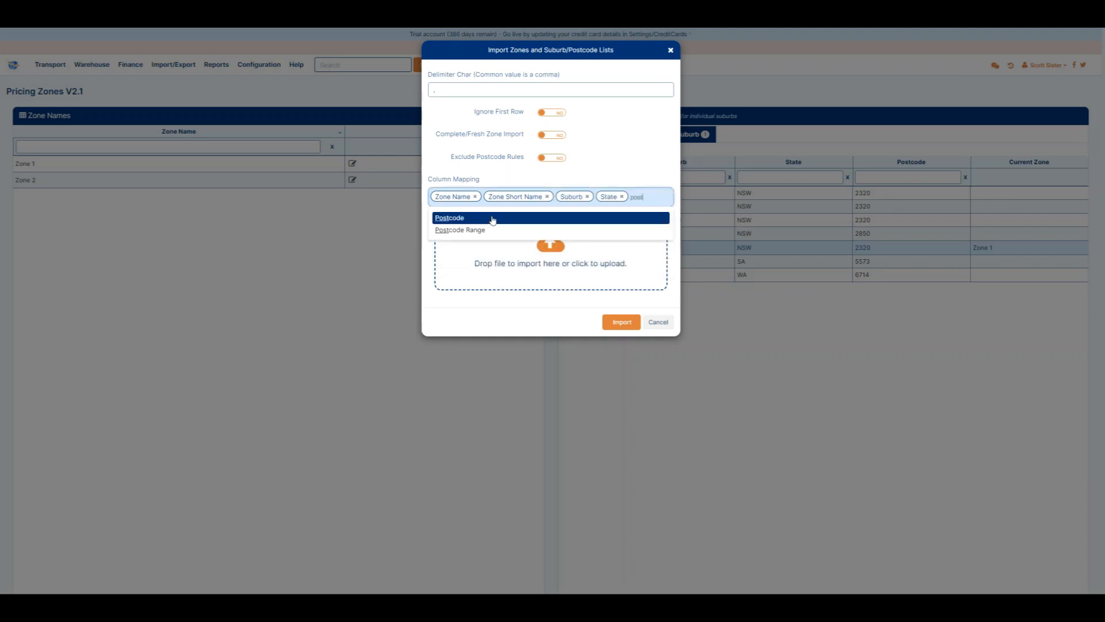
left_click(493, 219)
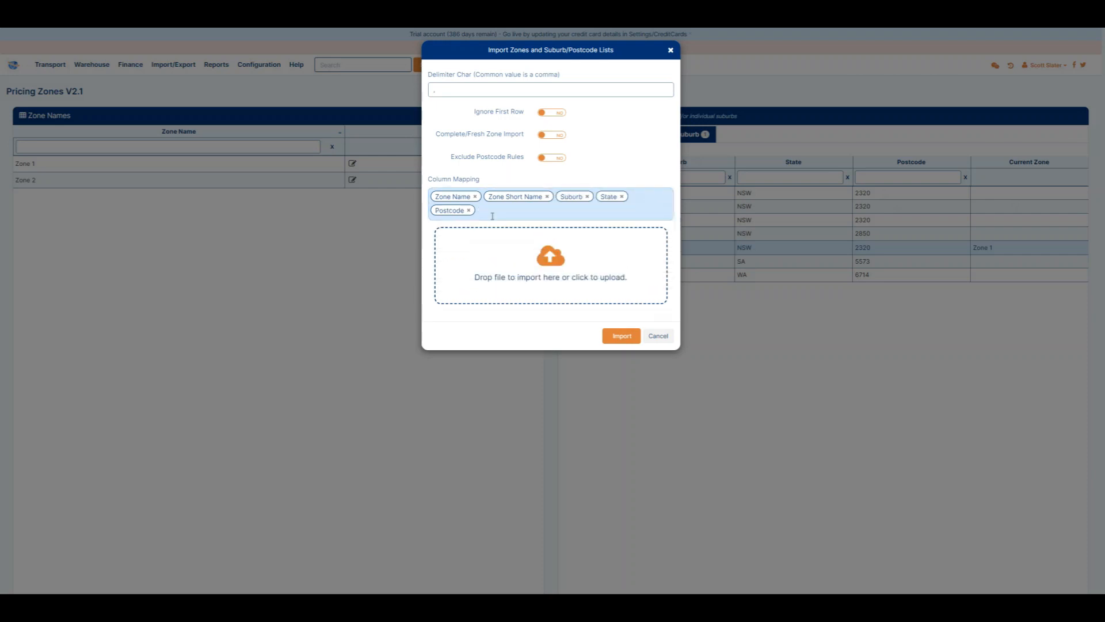
Upload the zone import file and run the import.
left_click(534, 286)
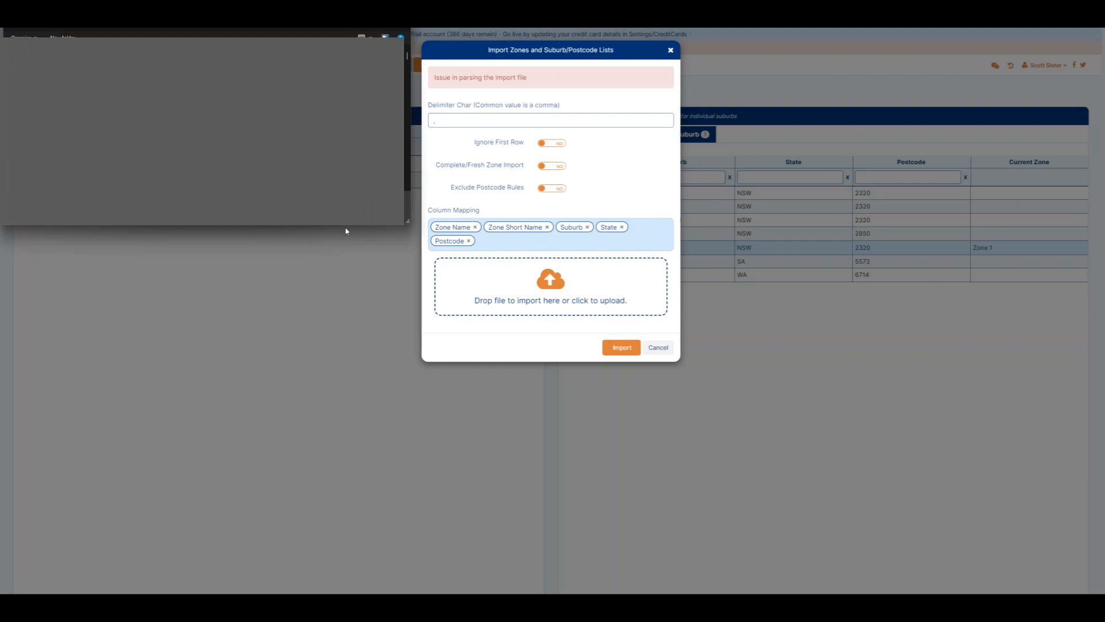
left_click(623, 351)
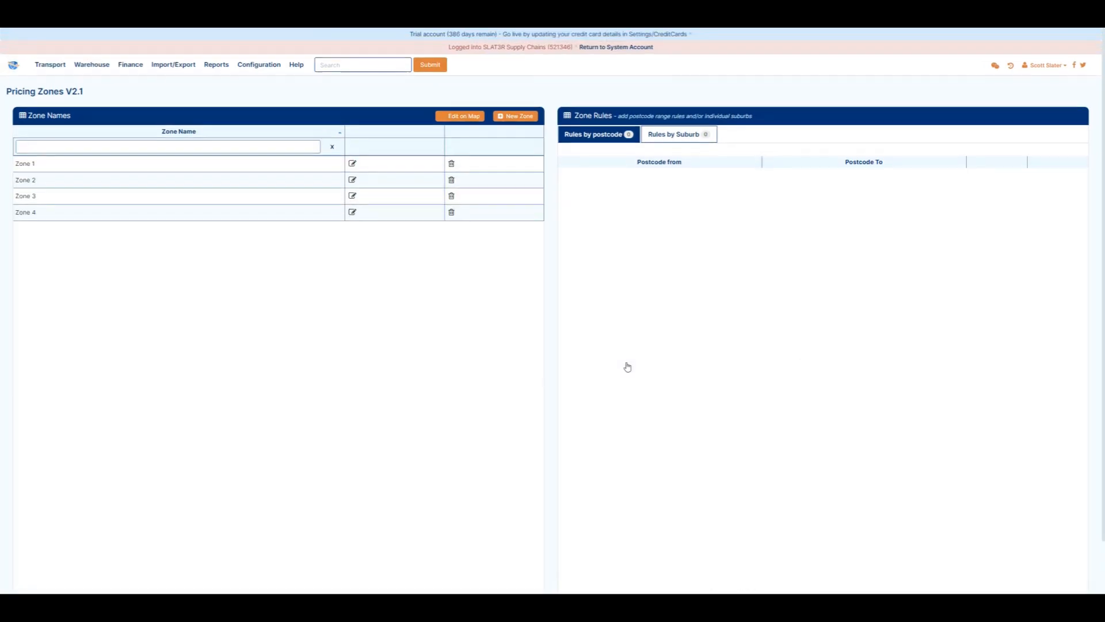
Check Zone 3's suburb rules sorted by the Selected column.
left_click(59, 204)
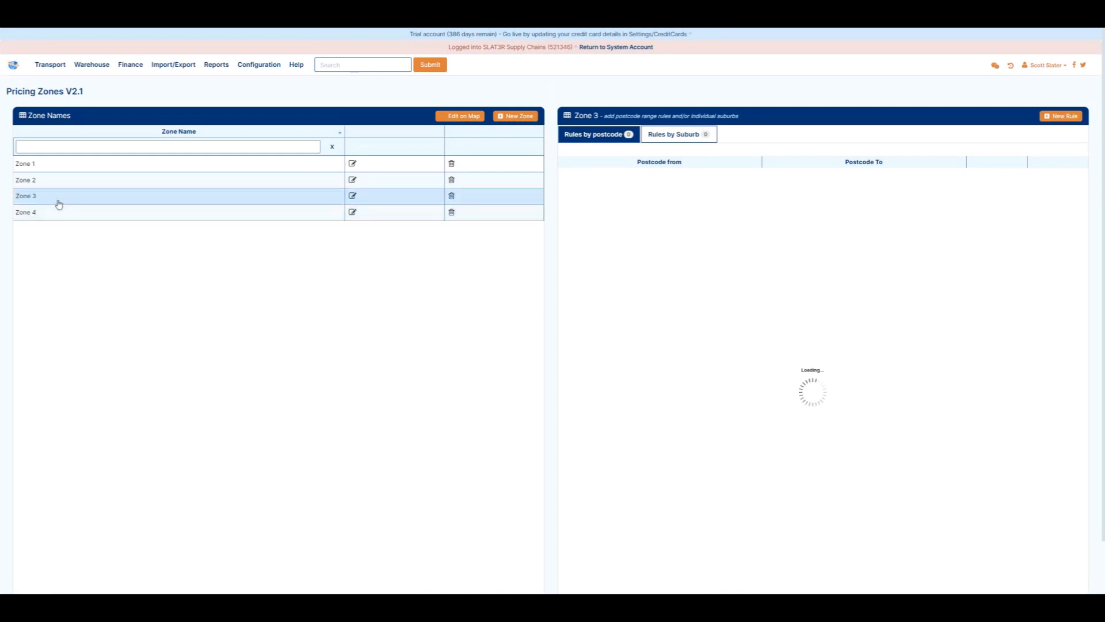
left_click(673, 136)
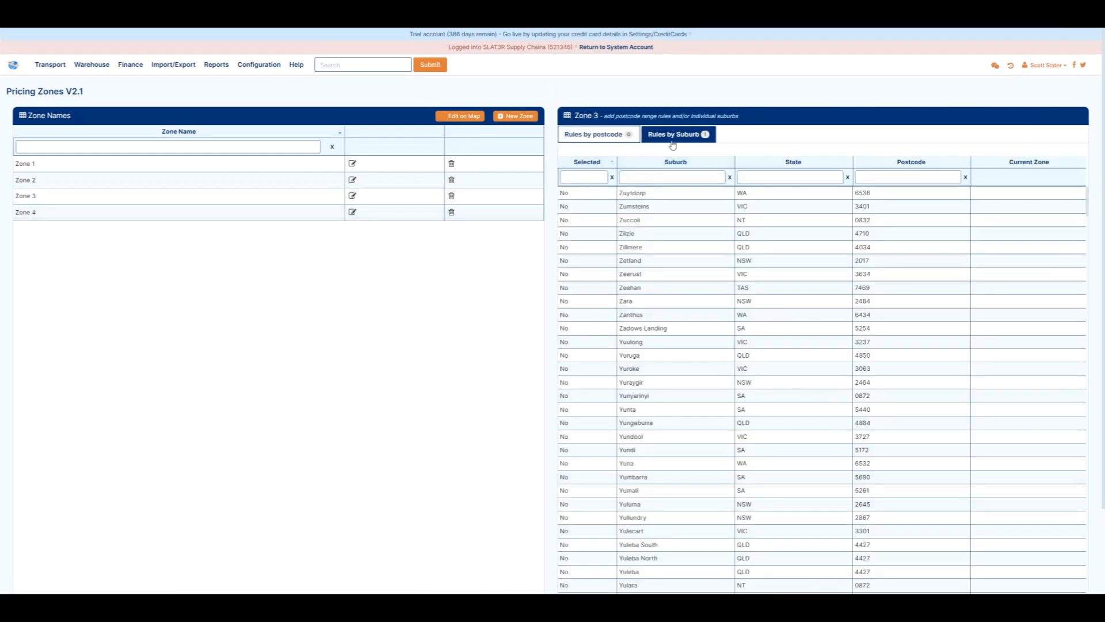
left_click(587, 164)
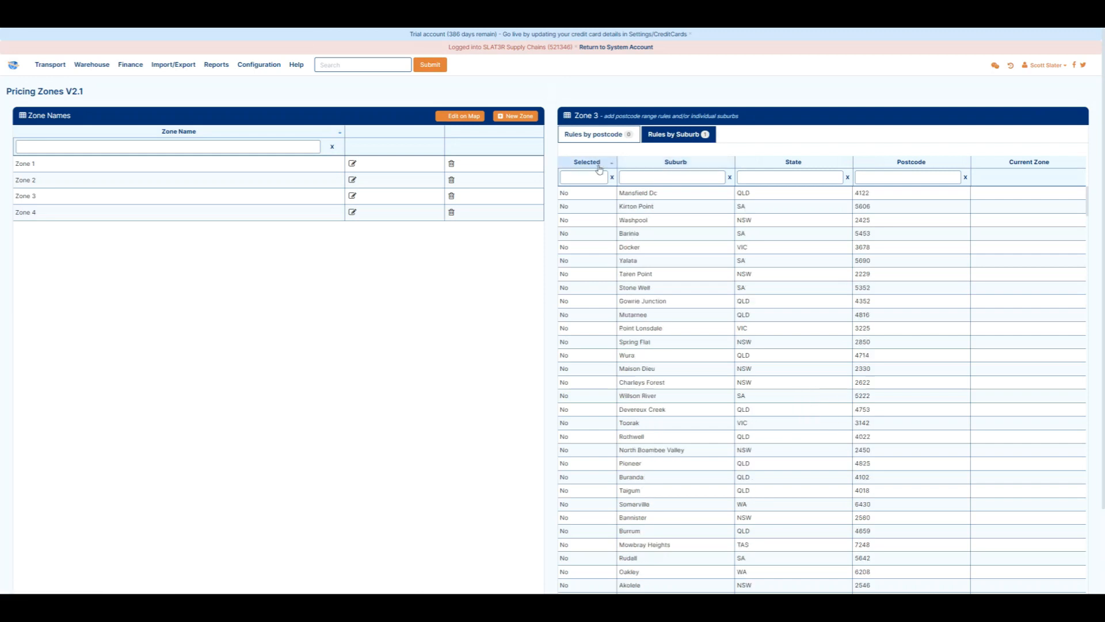
left_click(588, 164)
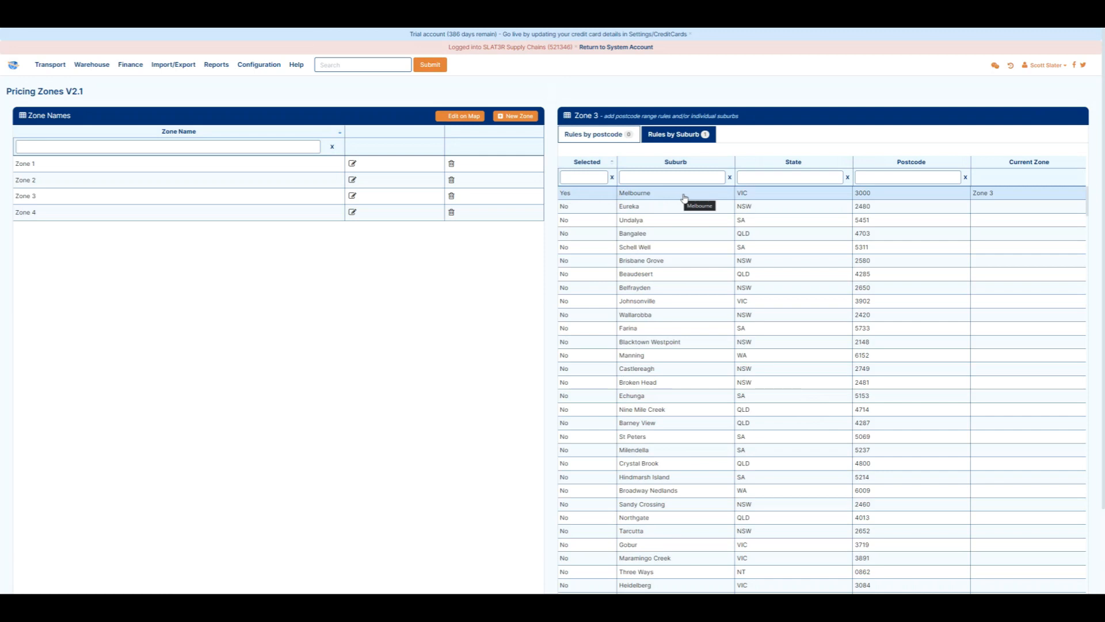
Switch to Excel and examine the zone, suburb, state and postcode columns of the import file.
left_click(139, 213)
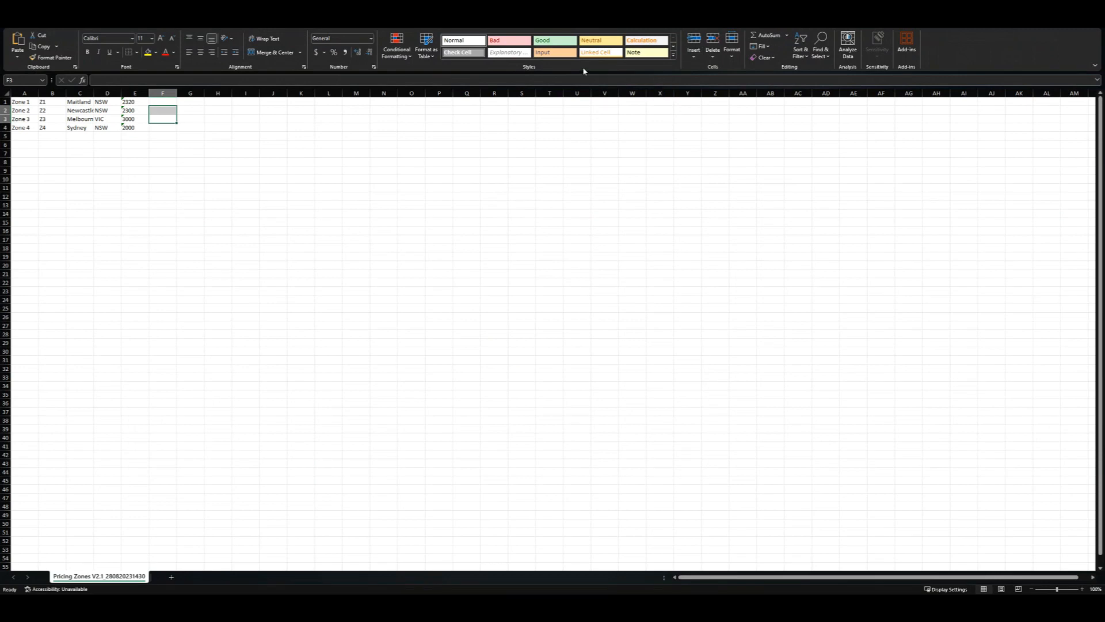
left_click_drag(19, 101, 78, 137)
left_click_drag(101, 99, 107, 137)
left_click_drag(131, 101, 134, 137)
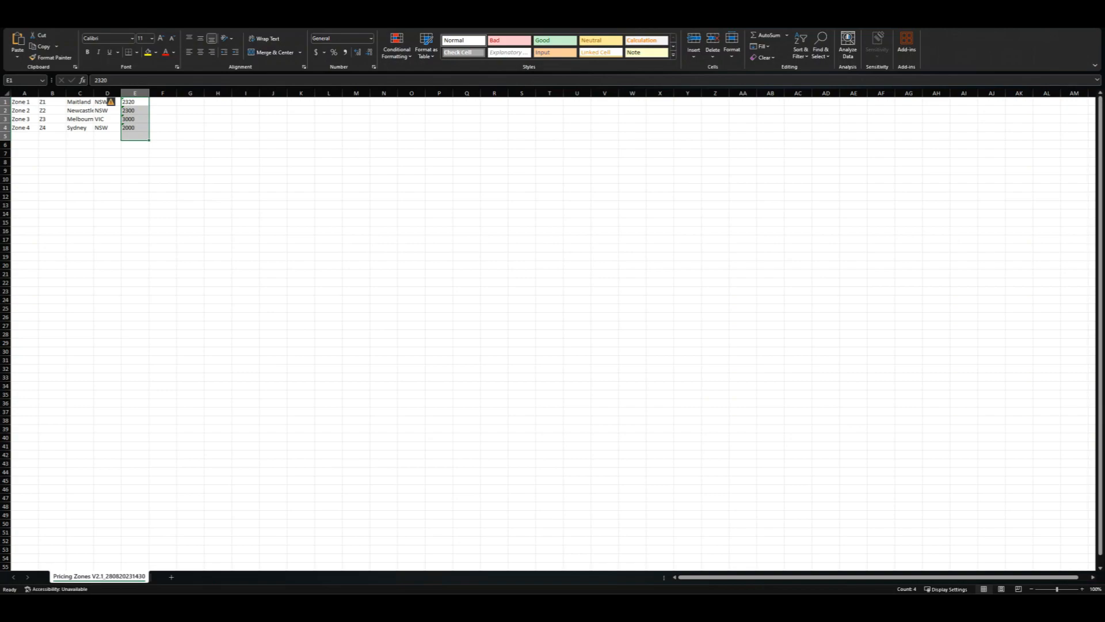